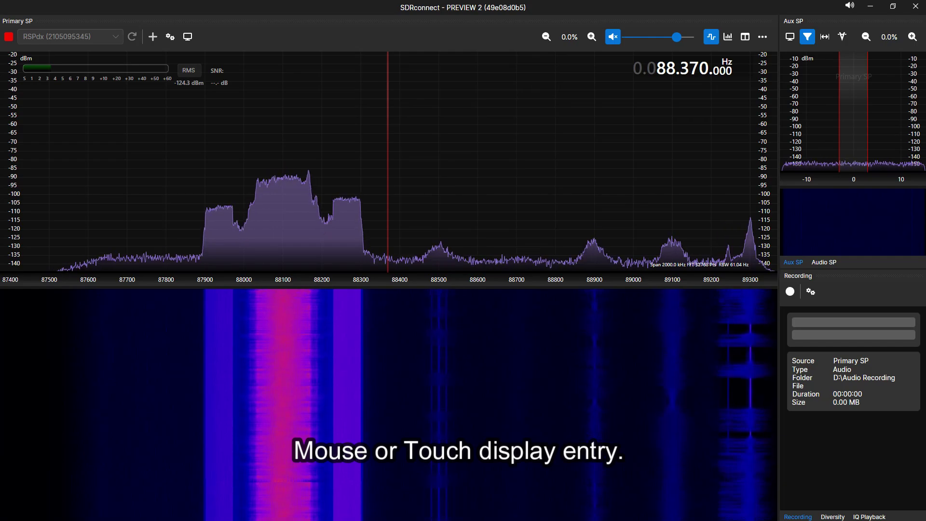
Show the sidebar and open the KeyPad tab under Bands/KeyPad.
left_click(744, 36)
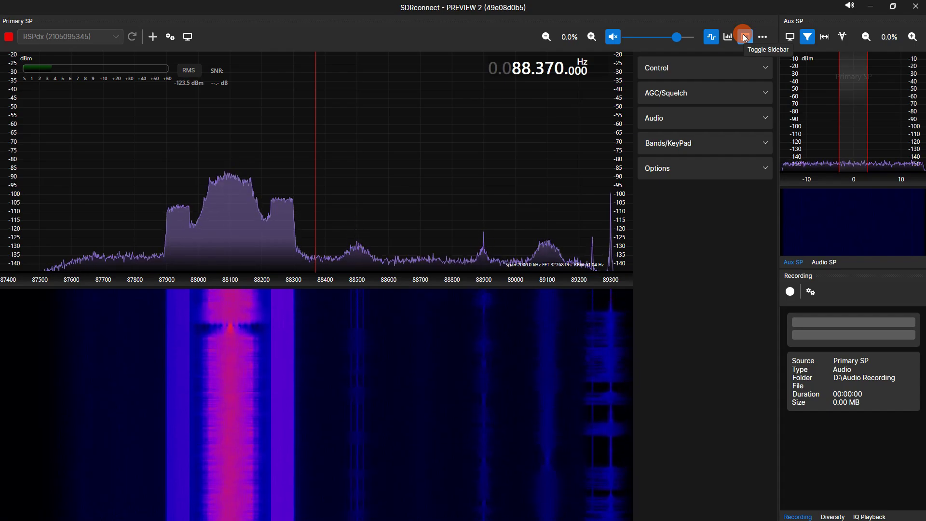
left_click(675, 142)
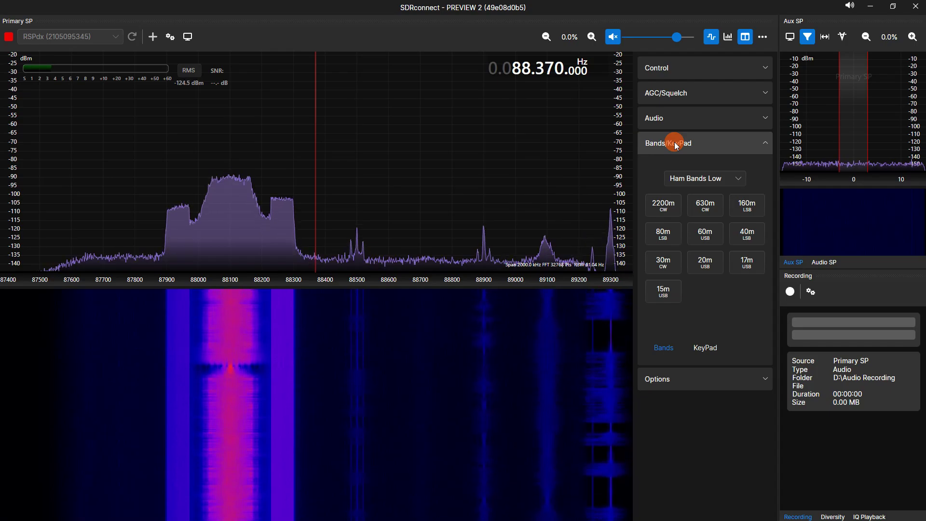
left_click(706, 352)
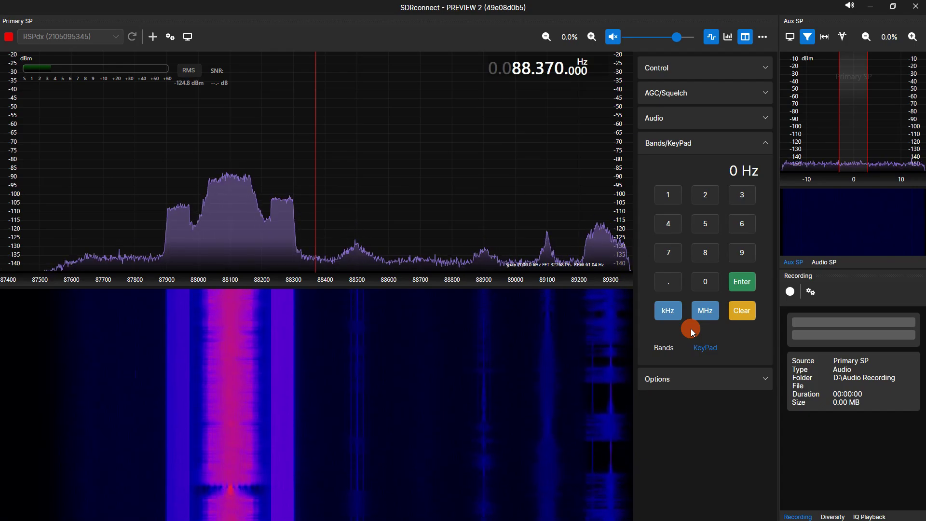
Tune the receiver to 60 kHz using the keypad.
left_click(743, 224)
left_click(704, 282)
left_click(668, 310)
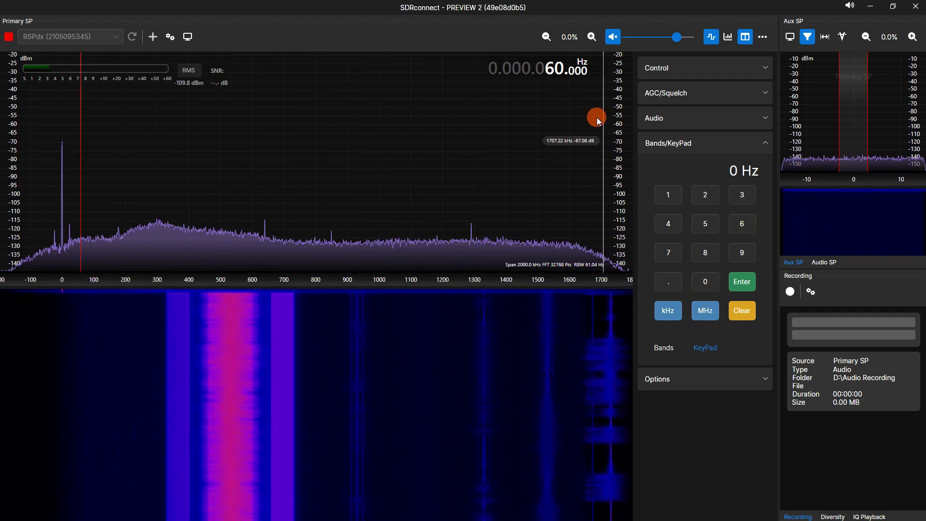
Enter 100.3 on the keypad and tune to 100.300 MHz.
left_click(668, 195)
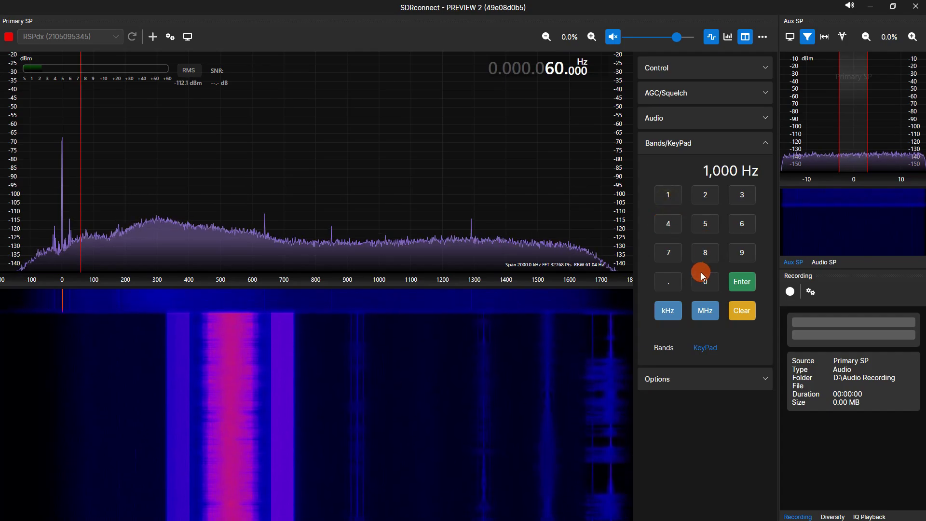
left_click(702, 280)
left_click(668, 281)
left_click(741, 195)
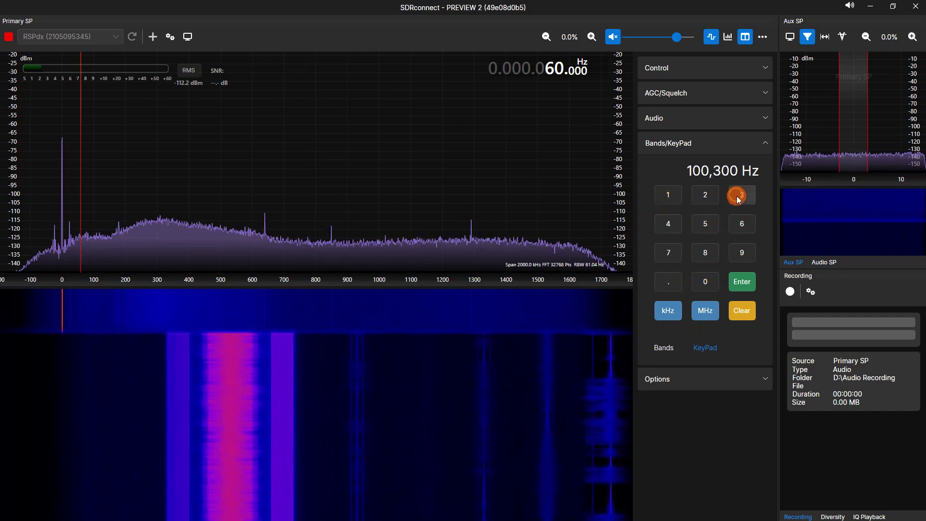
left_click(704, 283)
left_click(703, 309)
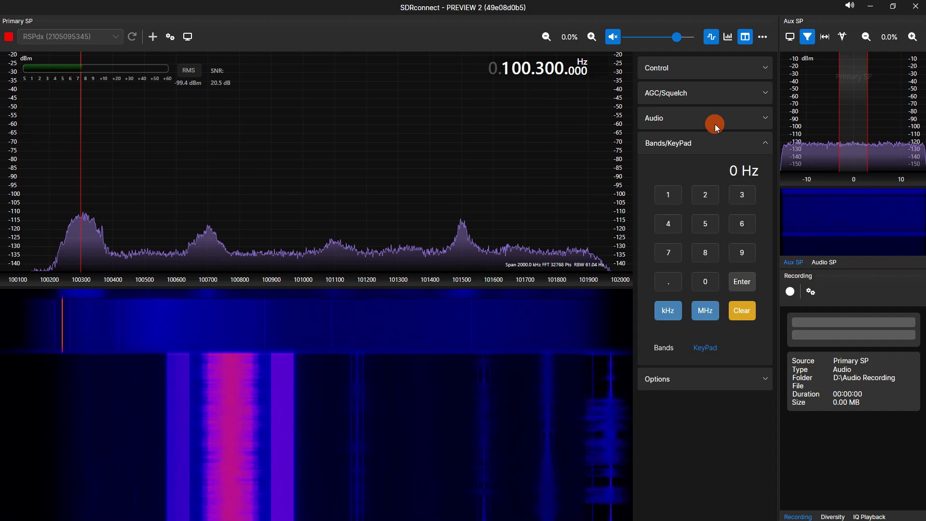
Tune the receiver to 10 MHz using the keypad.
left_click(663, 203)
left_click(702, 283)
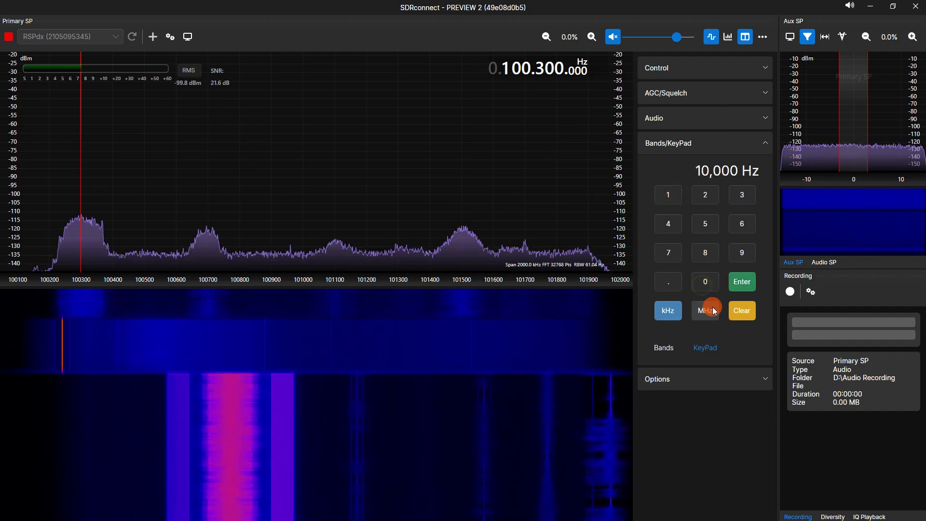
left_click(708, 309)
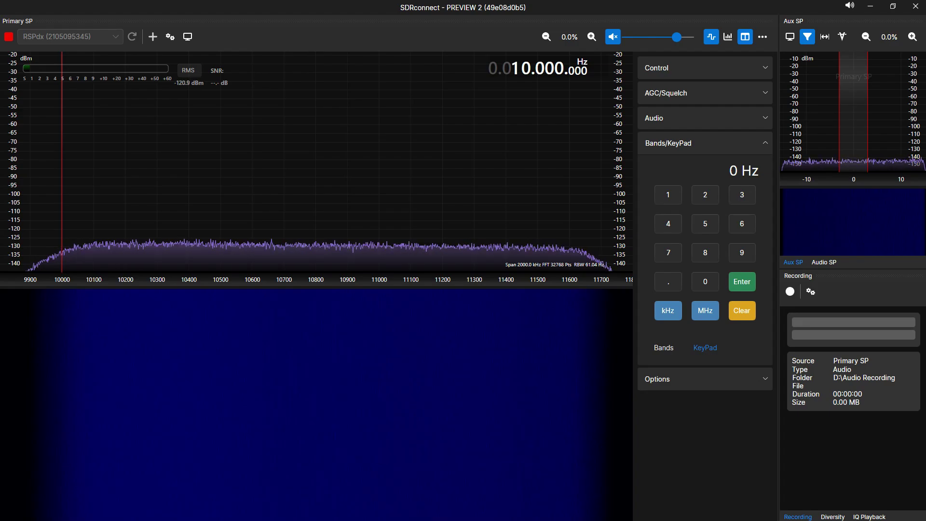
type("1")
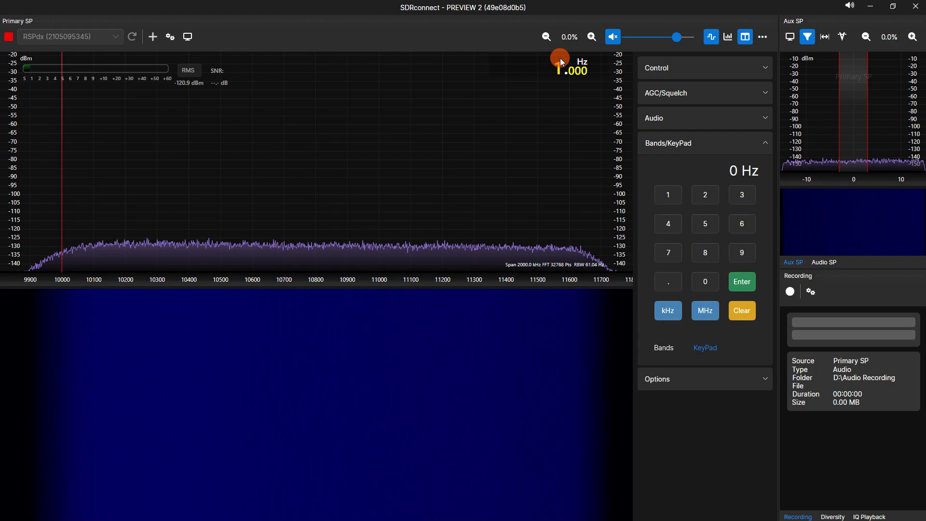
Type 100.300 MHz, then 60 kHz, into the frequency readout, and erase the 1111111 trial entry.
left_click(561, 61)
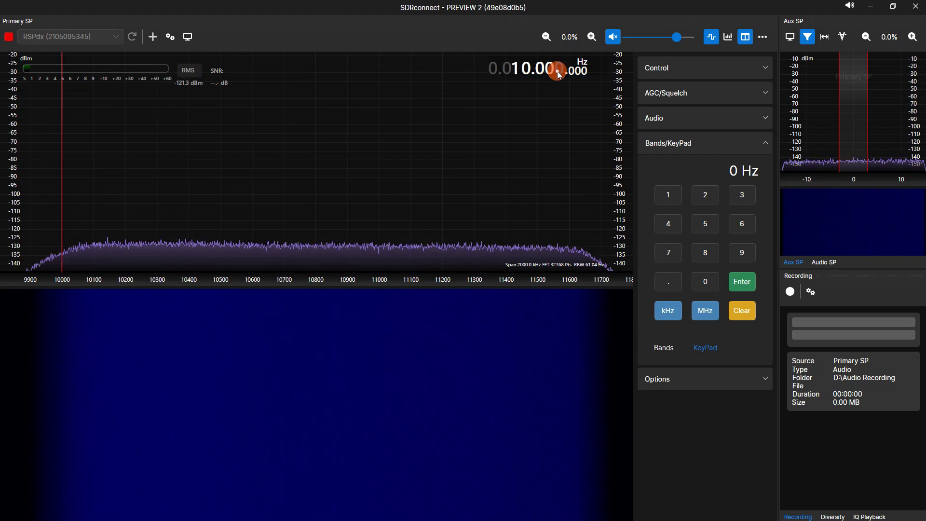
scroll(556, 67, "up", 1)
type("0")
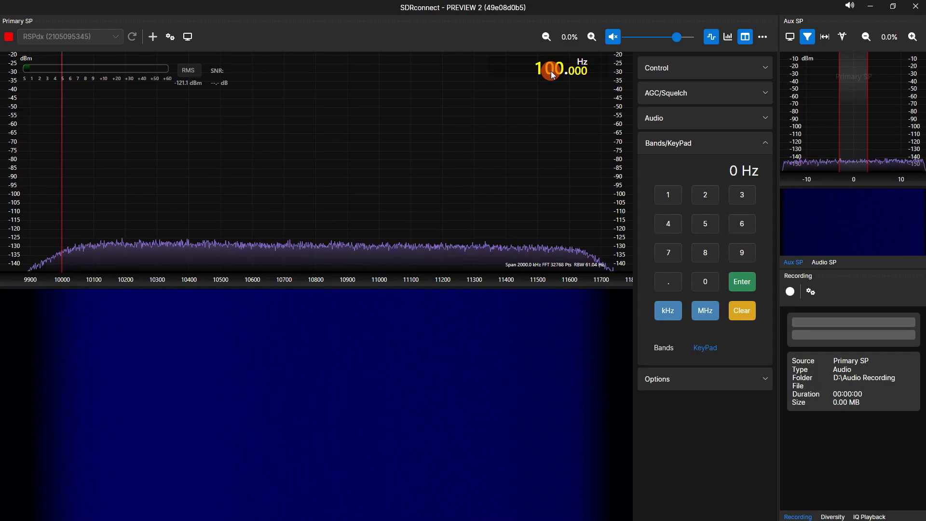
key("Return")
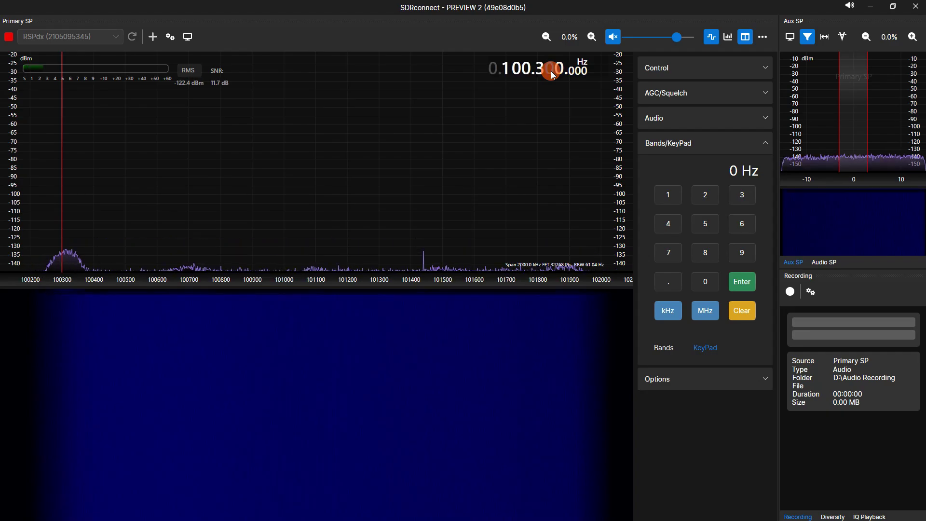
type("6")
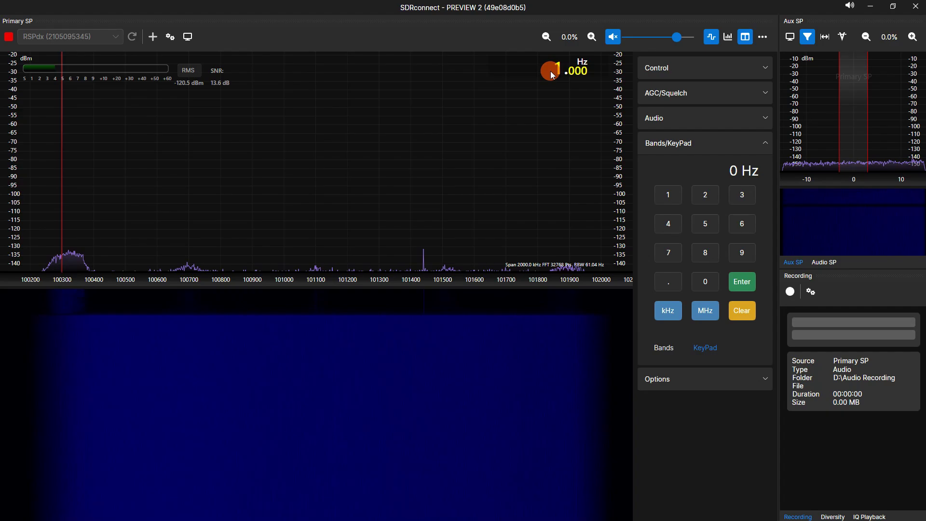
type("0")
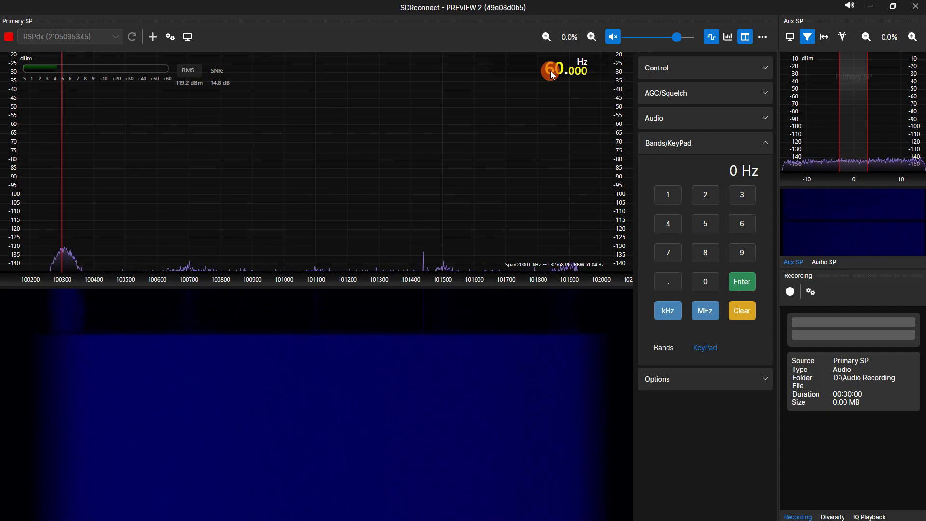
key("Return")
type("1.")
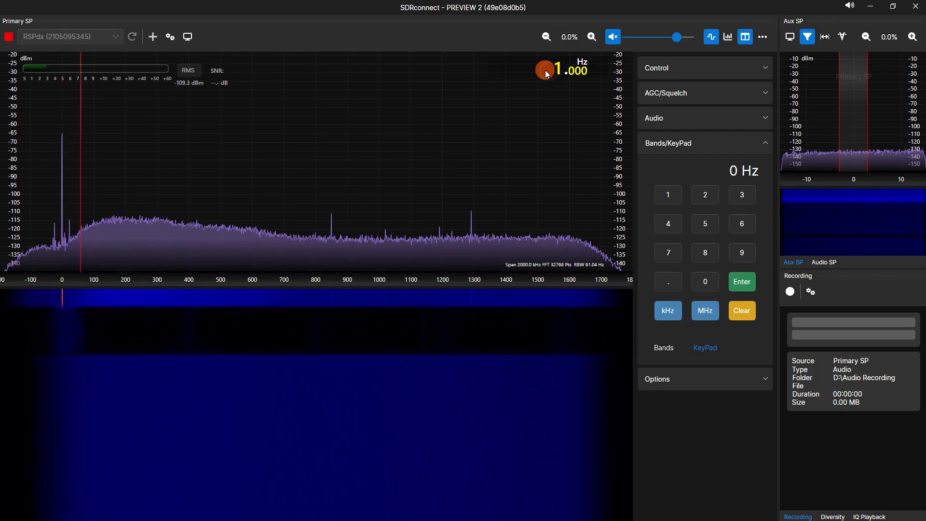
type("111.111")
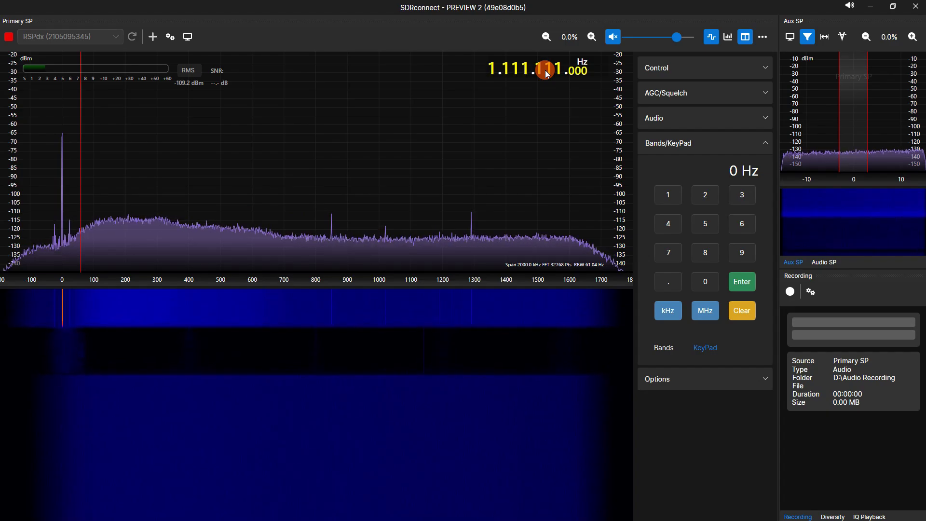
key("BackSpace")
key("BackSpace")
key("BackSpace")
key("BackSpace")
key("BackSpace")
key("BackSpace")
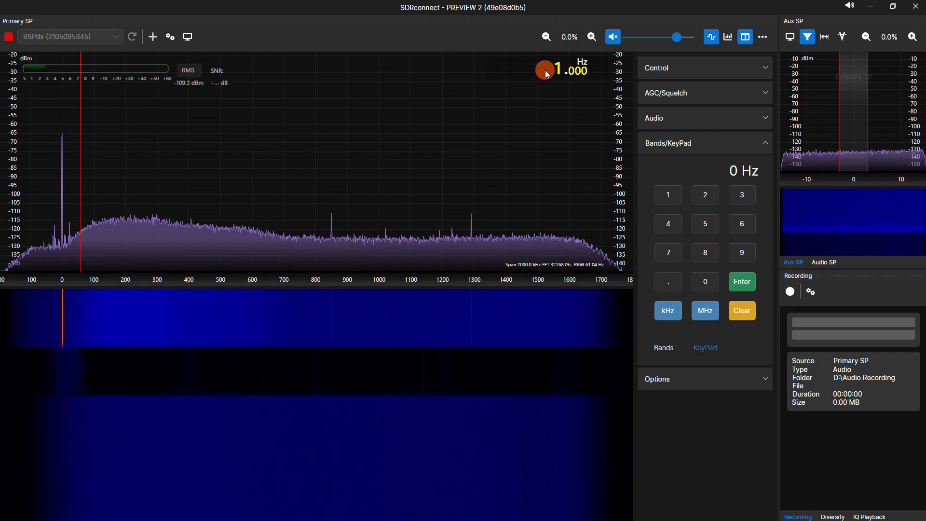
key("BackSpace")
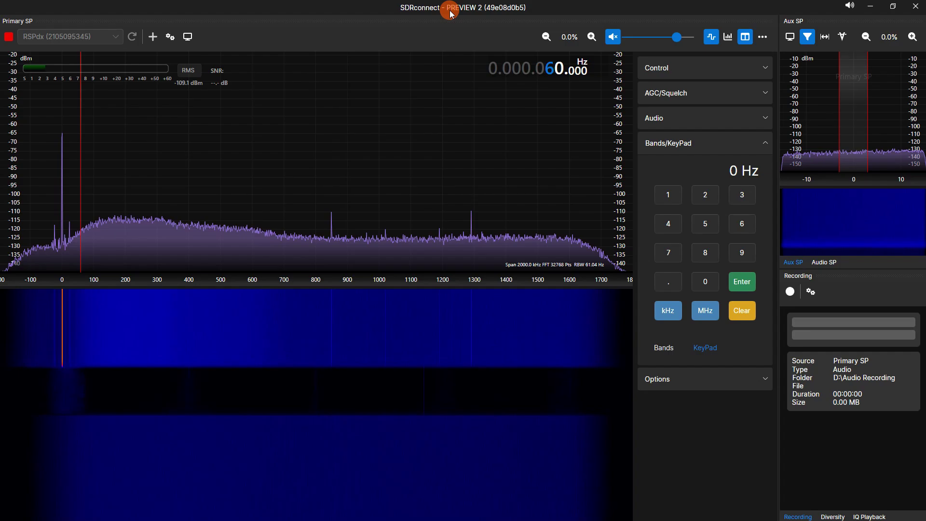